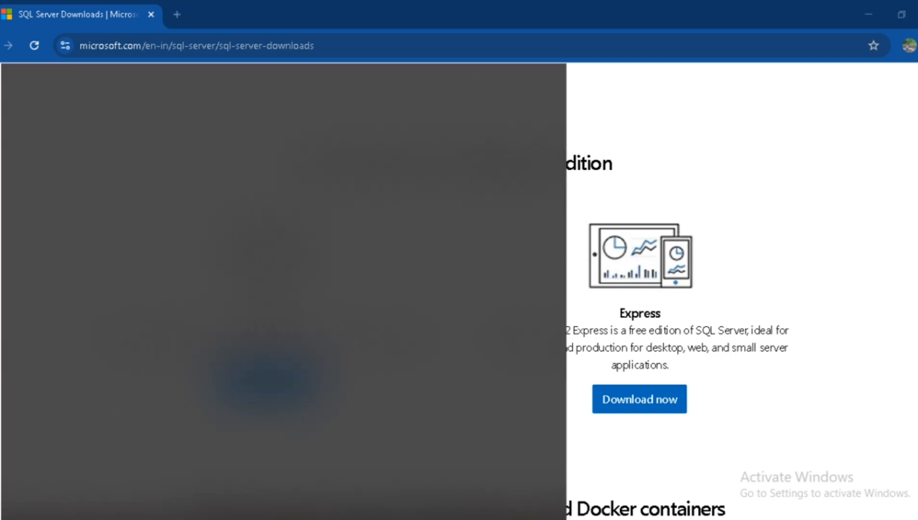
- Find SQL Server 2022 Configuration Manager through Windows search, open it, and minimize its window
text(sql server e)
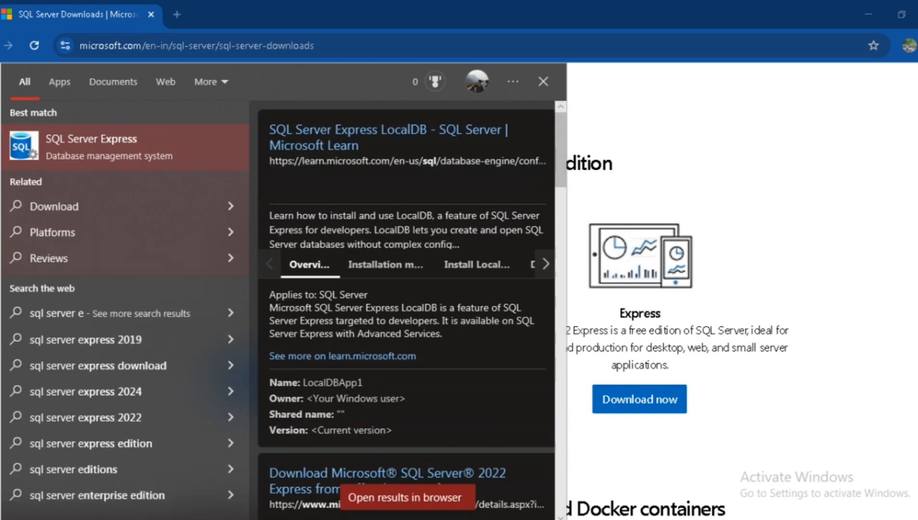
key(BackSpace)
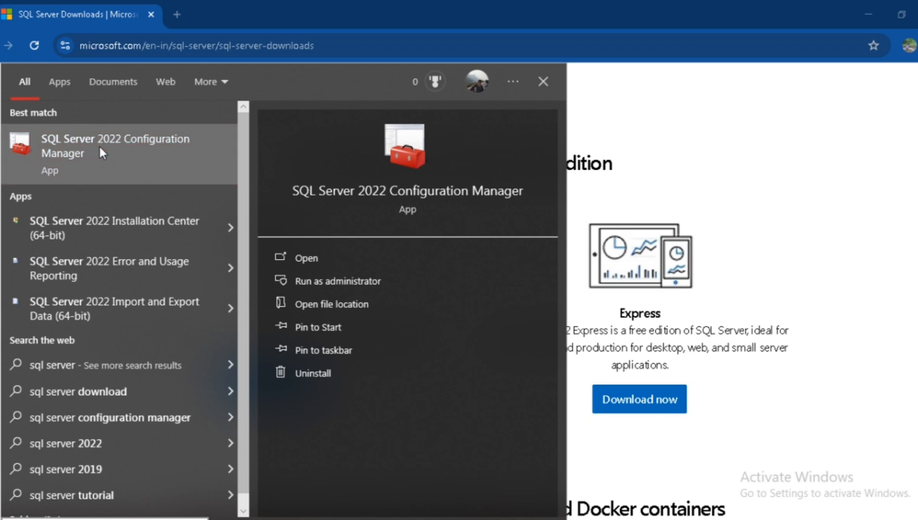
click(99, 144)
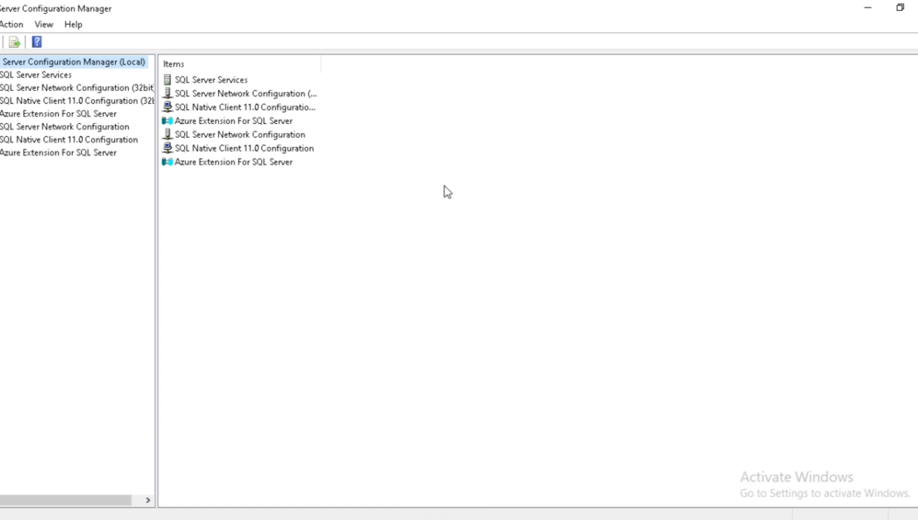
click(857, 13)
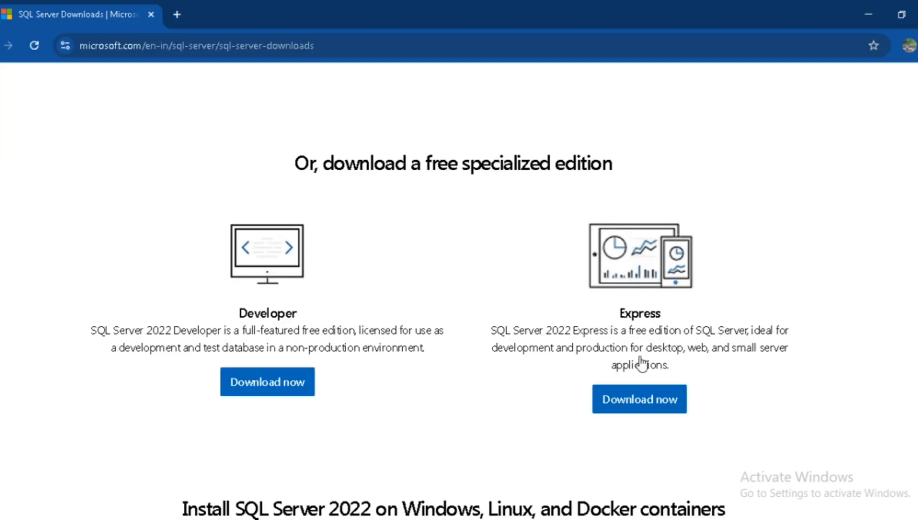
- Return to SQL Server Configuration Manager and check the state of the services under SQL Server Services
click(631, 406)
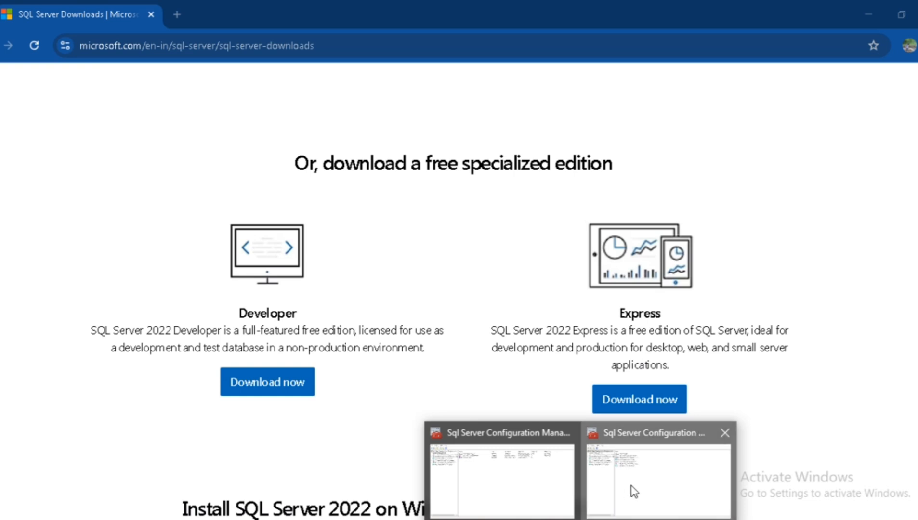
click(633, 490)
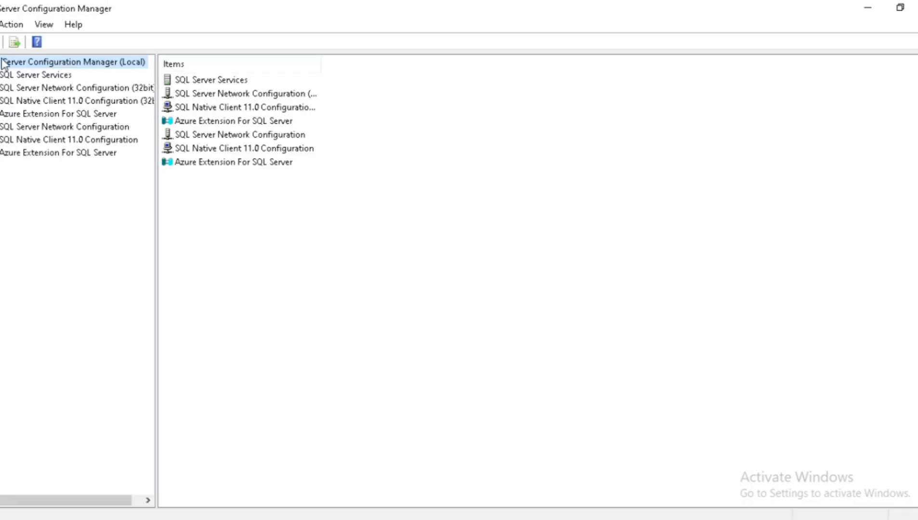
click(22, 76)
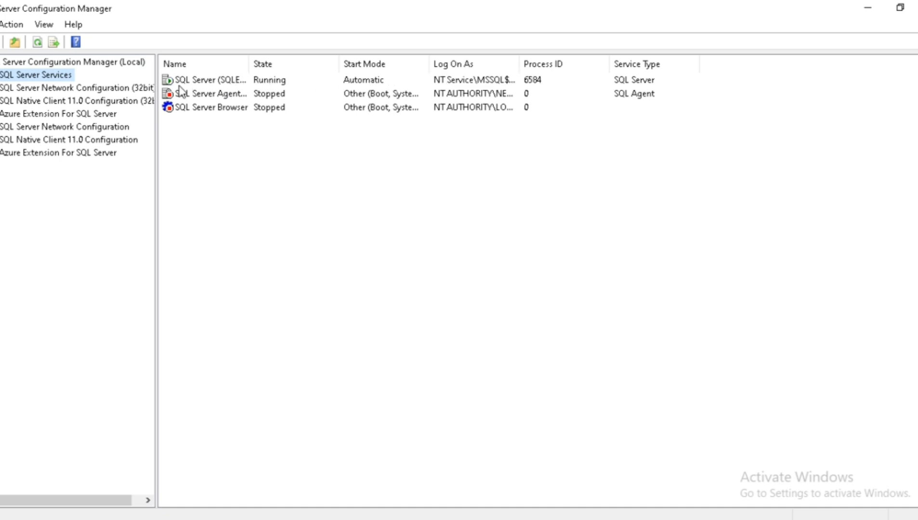
click(868, 8)
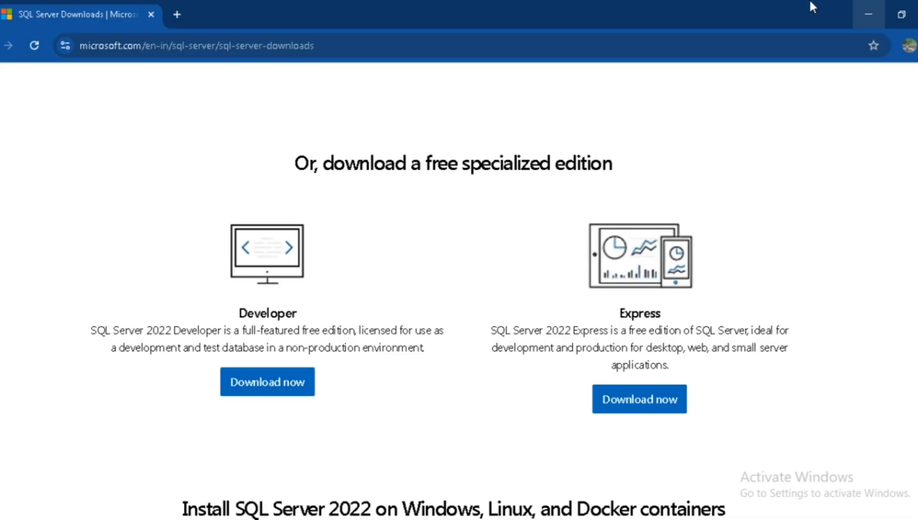
- Search the web for "sql server management studio download" in a new browser tab
click(176, 15)
text(sql)
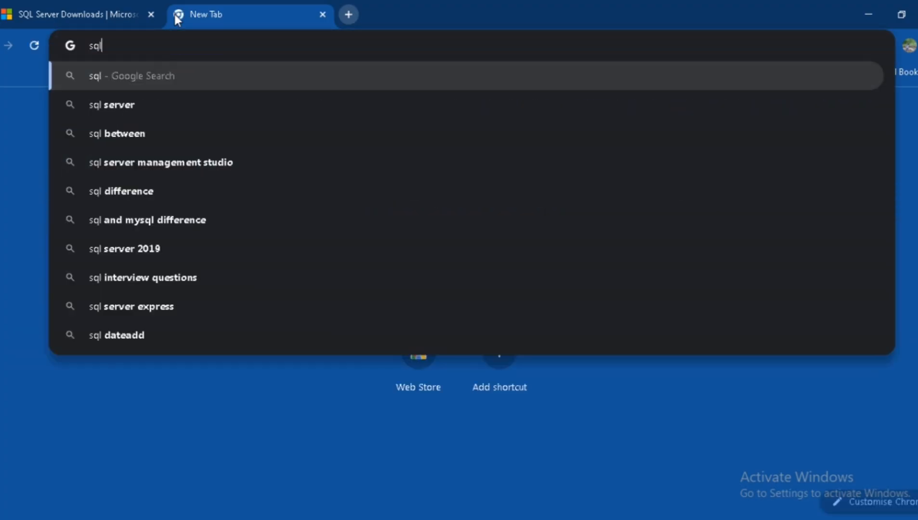
text( server)
key(Down)
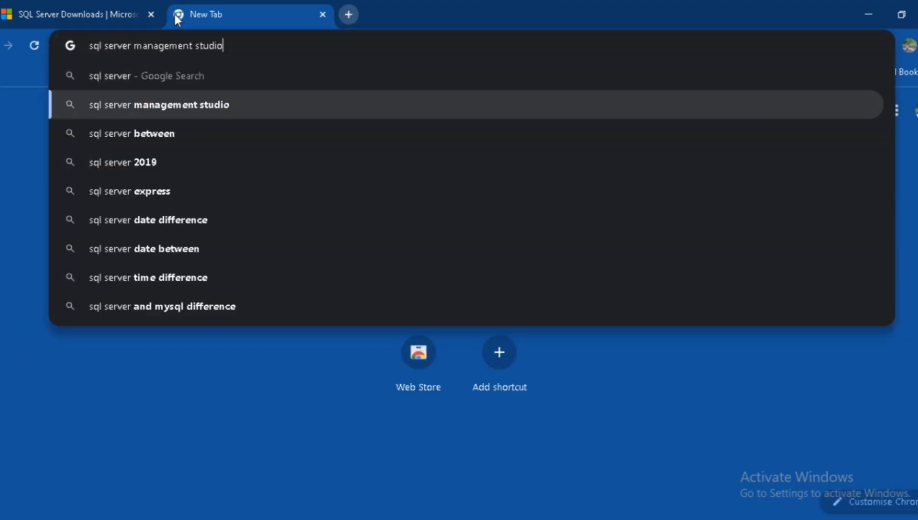
text(d)
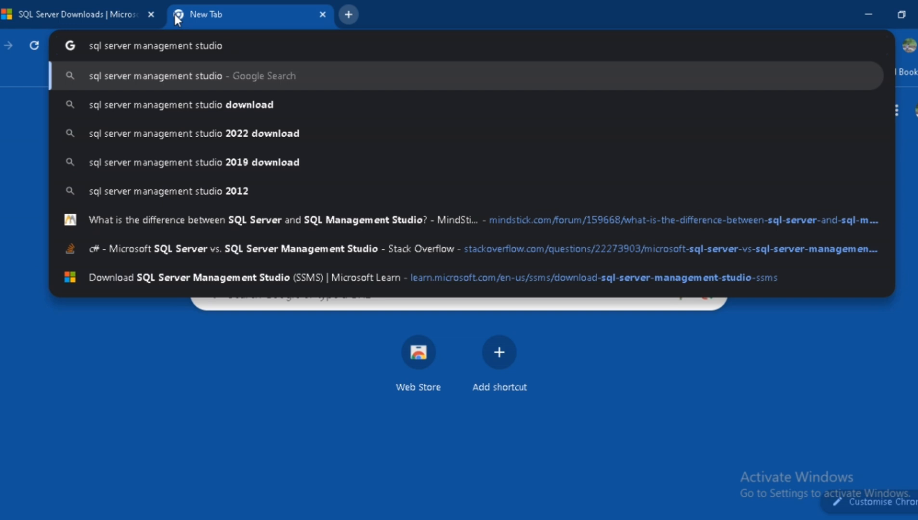
text(own)
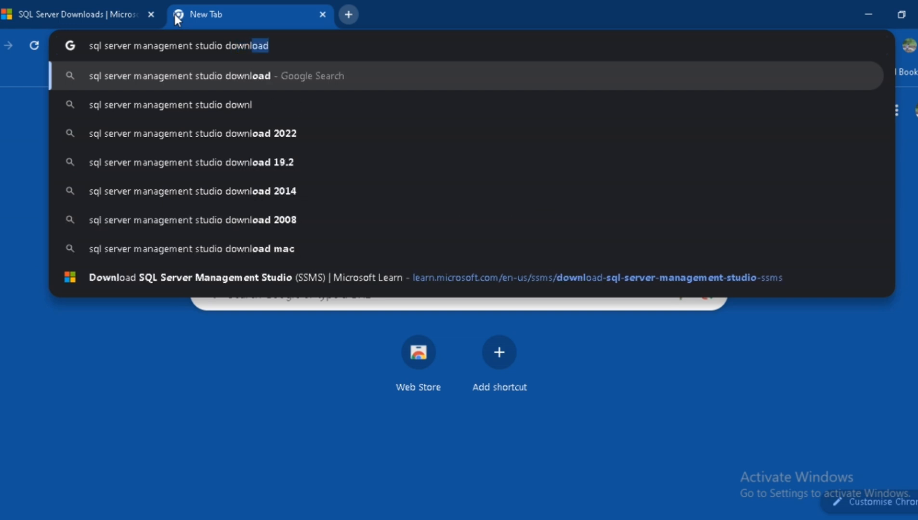
text(l)
key(Return)
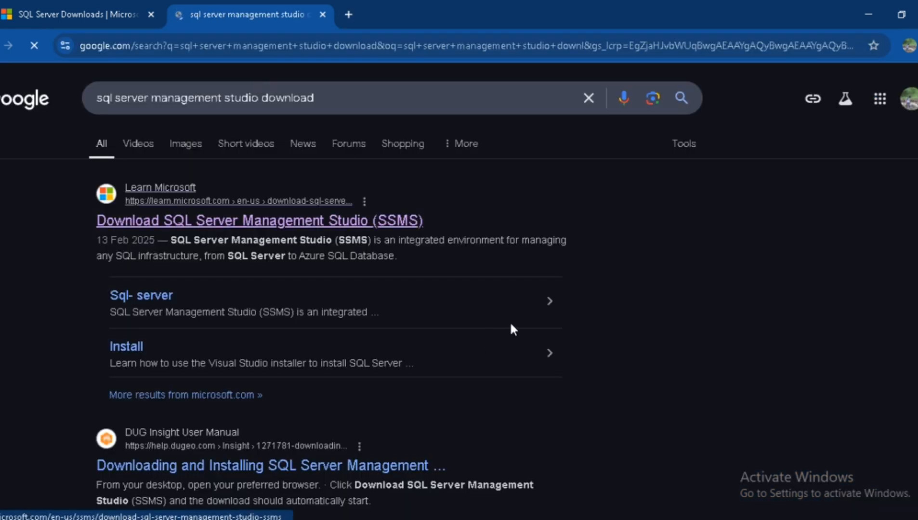
- Open the Microsoft Learn page for downloading SSMS and download SQL Server Management Studio (SSMS) 20.2
click(294, 236)
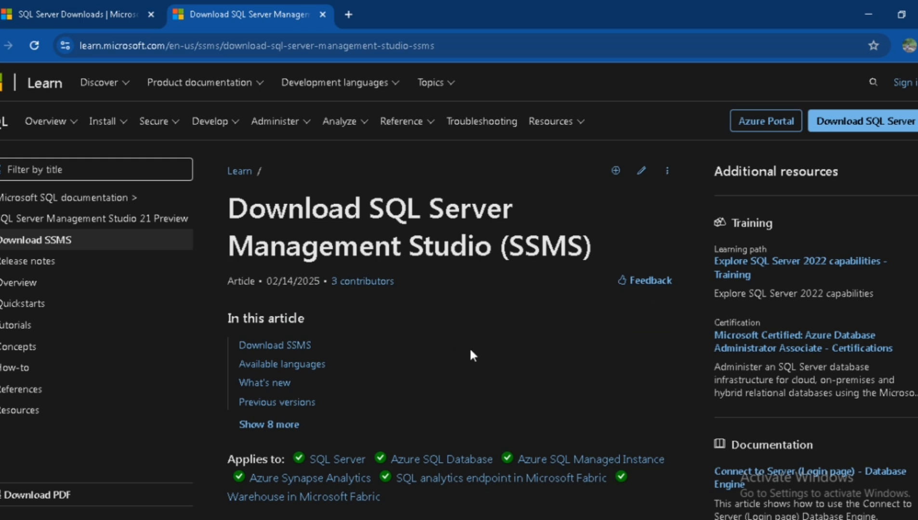
scroll(470, 352, down, 2)
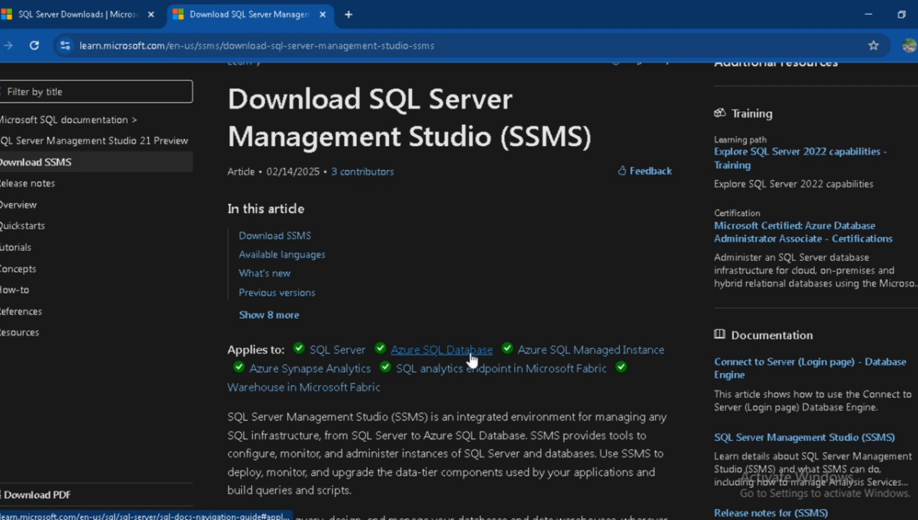
scroll(471, 359, down, 7)
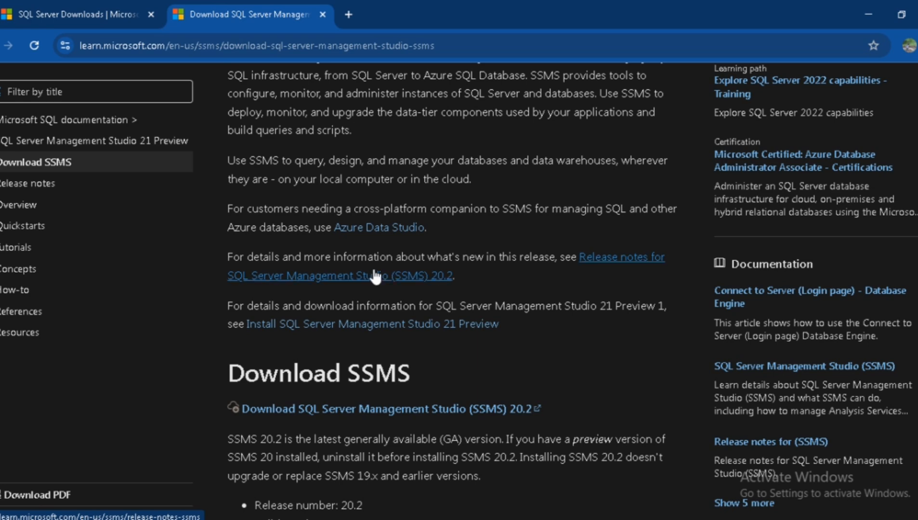
scroll(374, 273, down, 2)
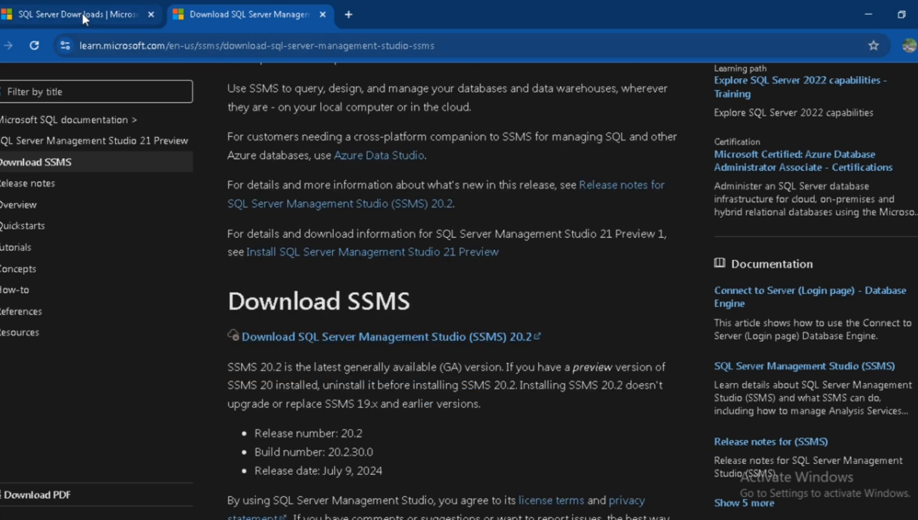
click(448, 340)
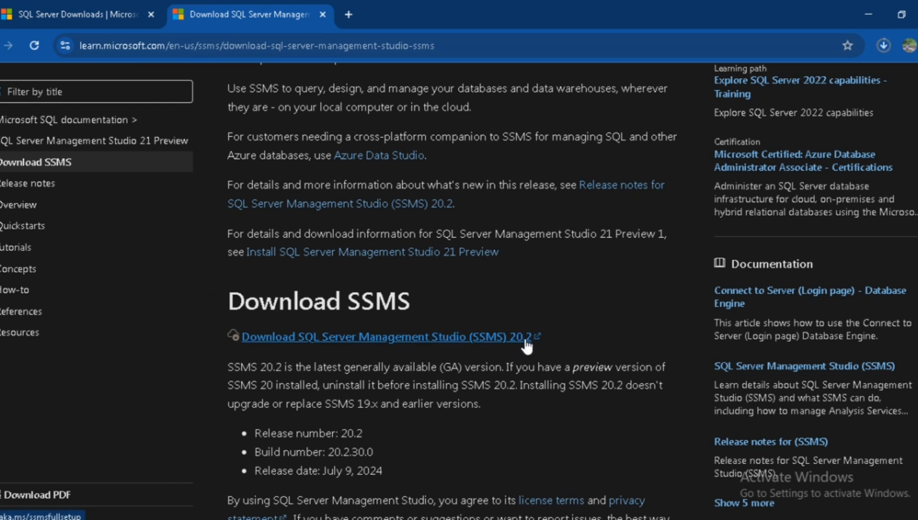
- Locate the downloaded SSMS-Setup-ENU (5).exe, install SQL Server Management Studio 20.2, and close the completed setup
click(887, 52)
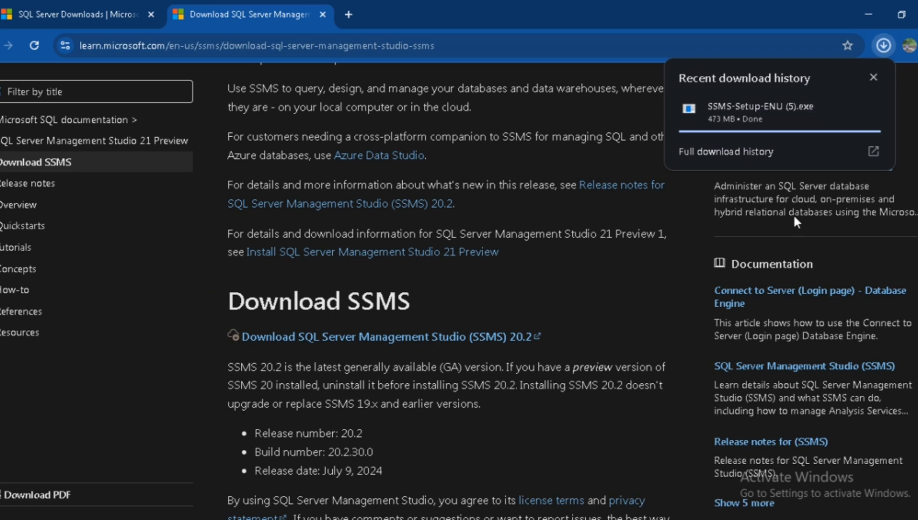
click(847, 107)
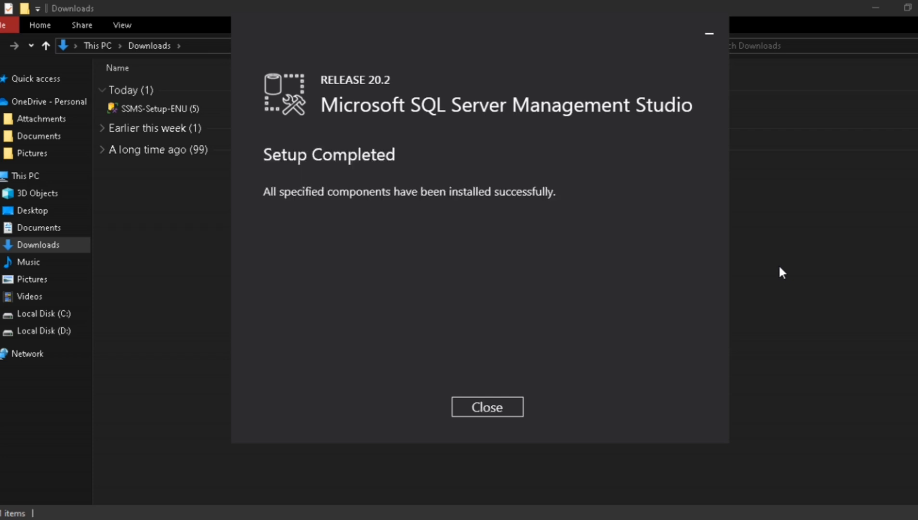
click(484, 405)
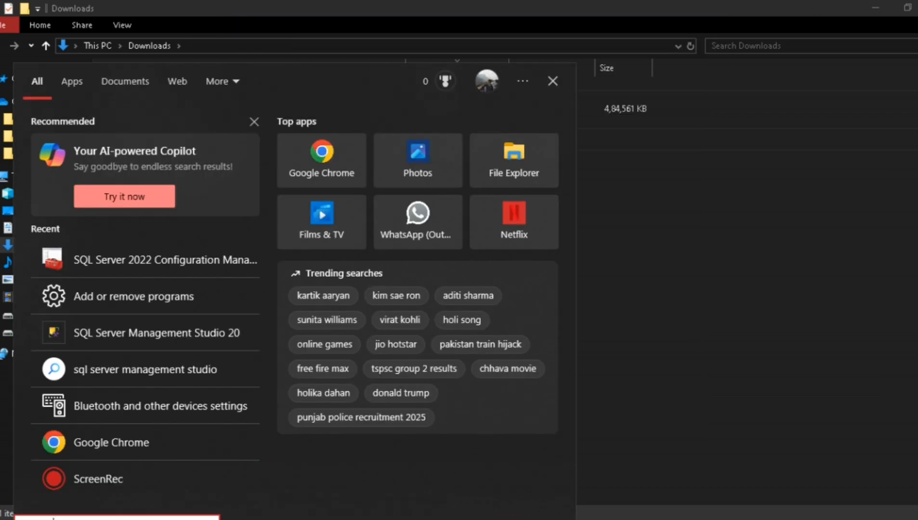
- Find SQL Server Management Studio 20 through Windows search and launch it
text(sql s)
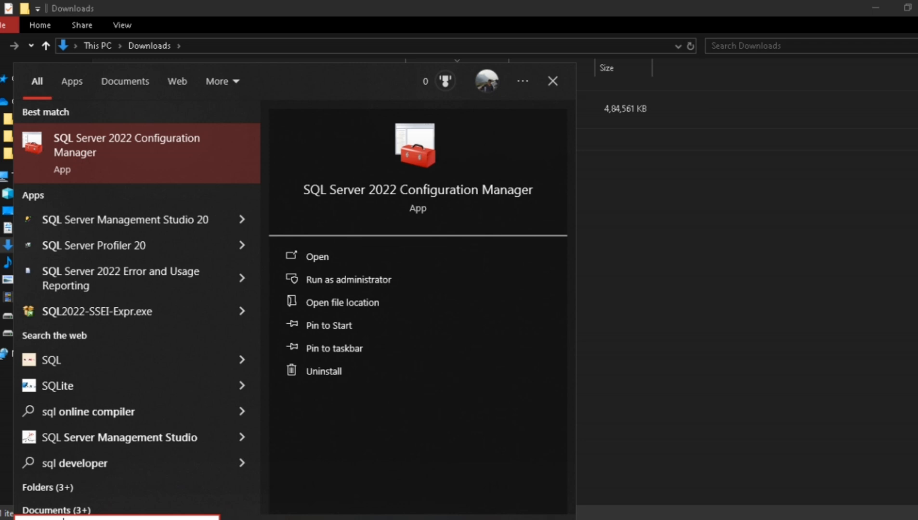
text(erver m)
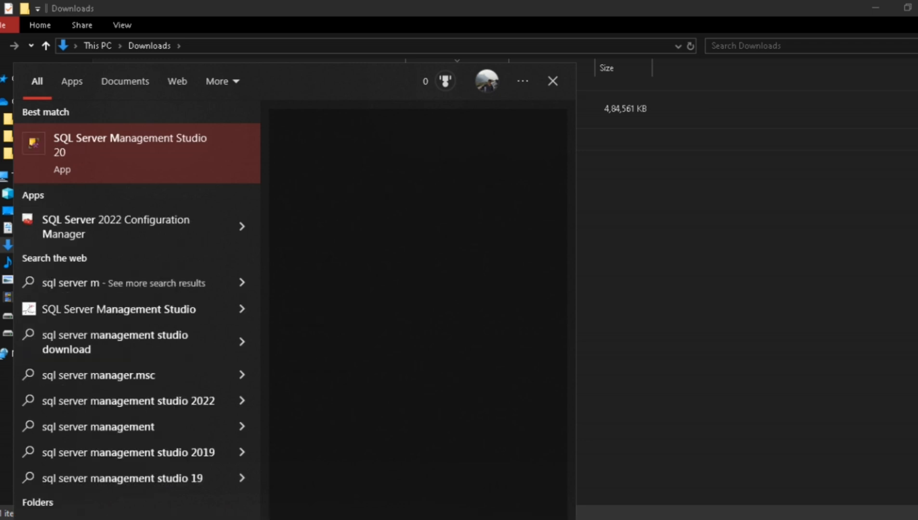
click(121, 161)
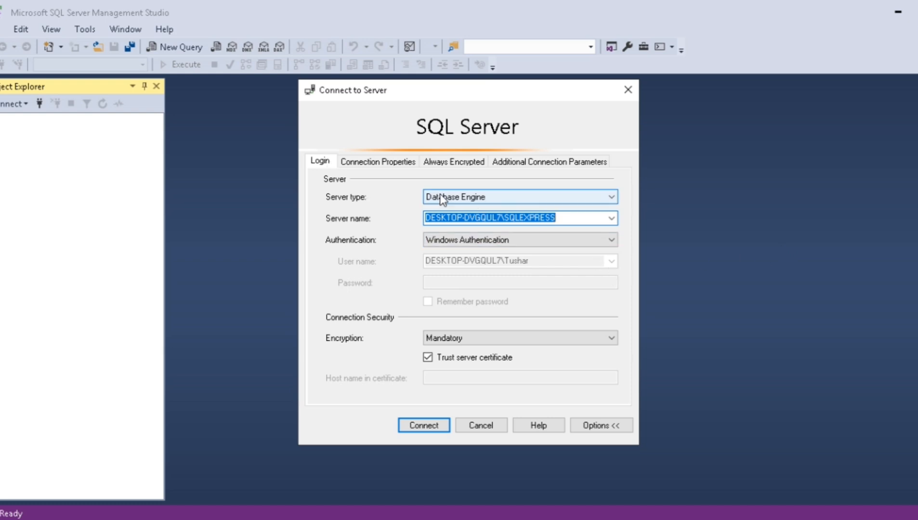
- Choose Database Engine as the server type and Windows Authentication as the authentication method for the connection
click(485, 199)
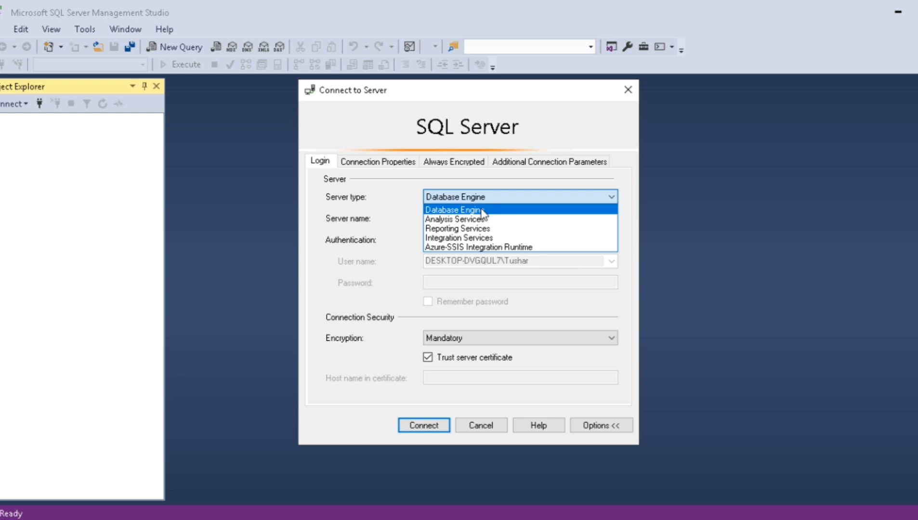
click(462, 208)
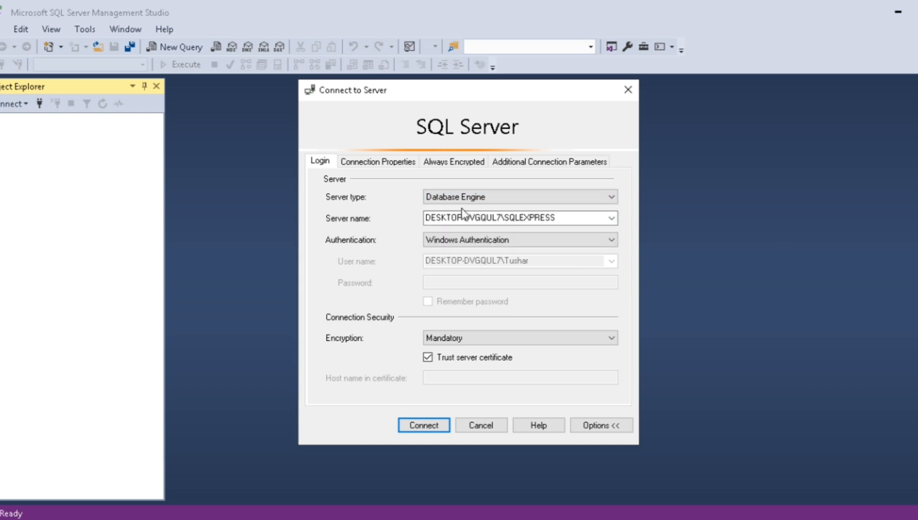
double_click(580, 218)
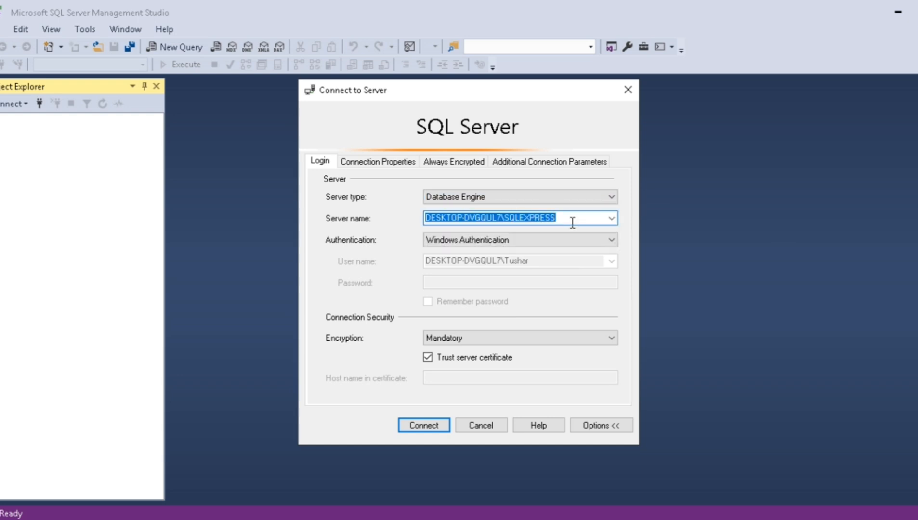
click(572, 223)
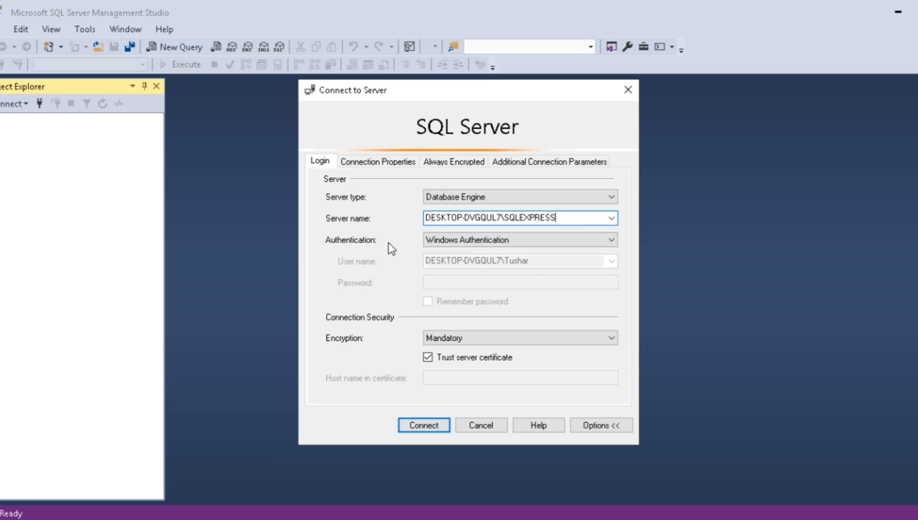
click(525, 243)
click(525, 245)
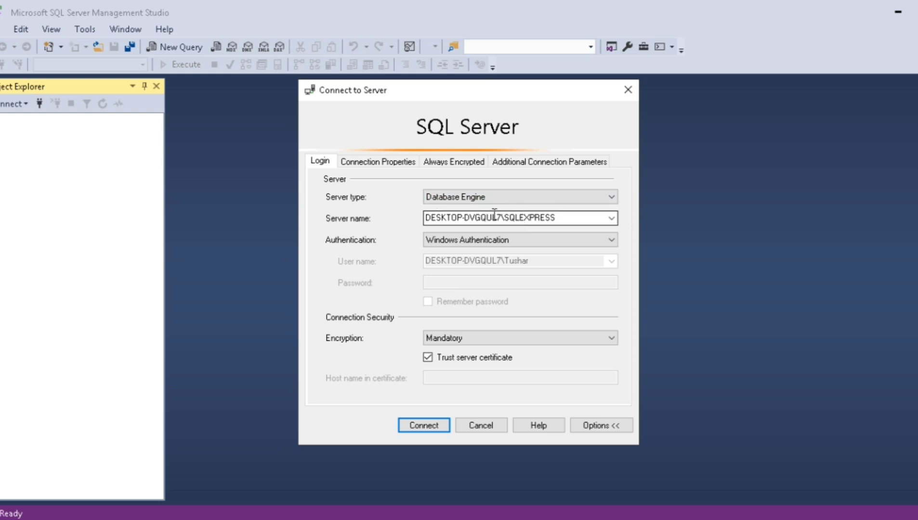
- Check the server name and authentication, and connect to DESKTOP-DVGQUL7\SQLEXPRESS using Windows Authentication
drag(428, 218, 549, 220)
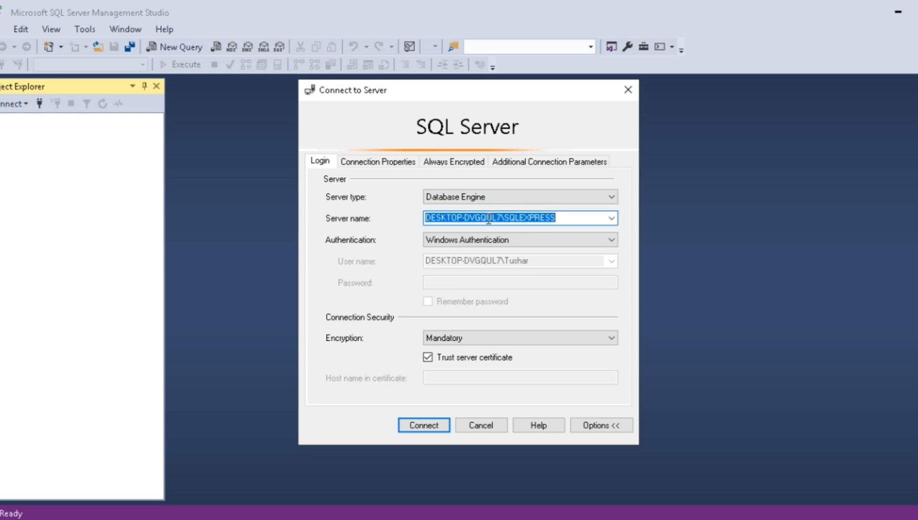
click(565, 222)
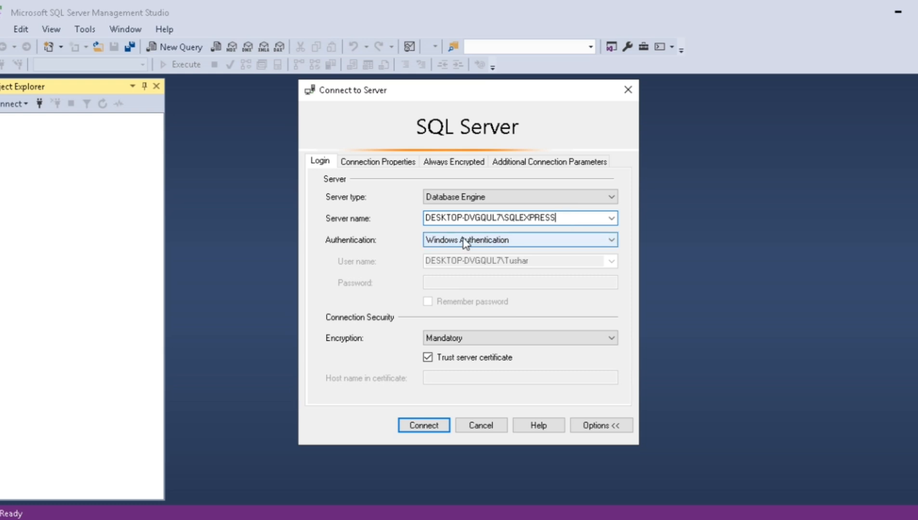
click(499, 243)
click(498, 251)
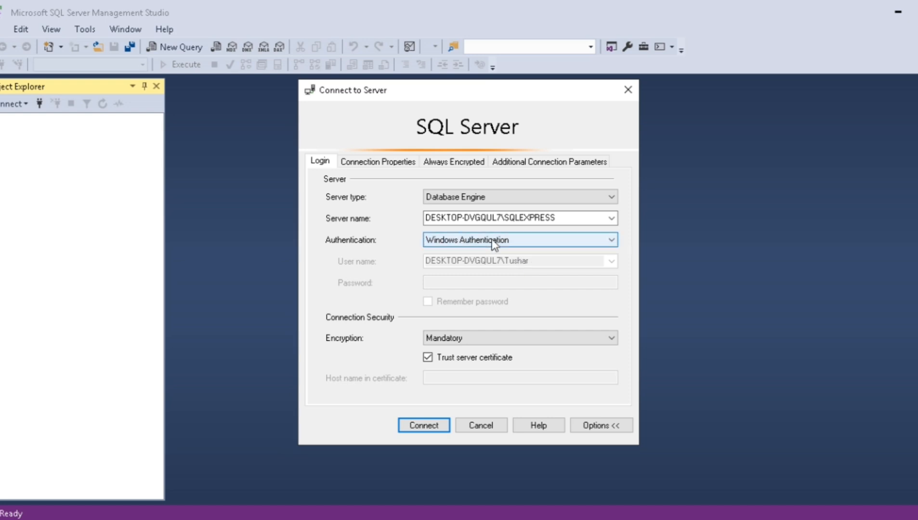
click(427, 423)
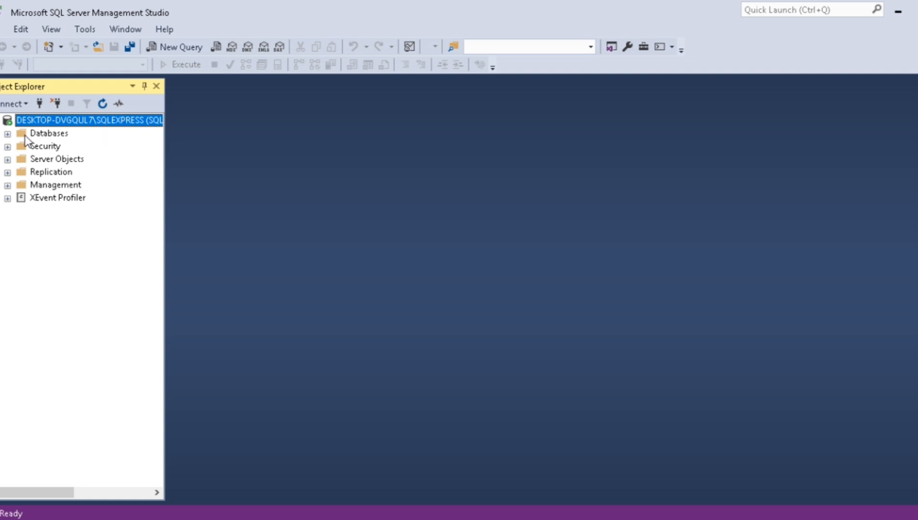
- Expand the connected server's Databases folder and select the Project1 database
click(8, 133)
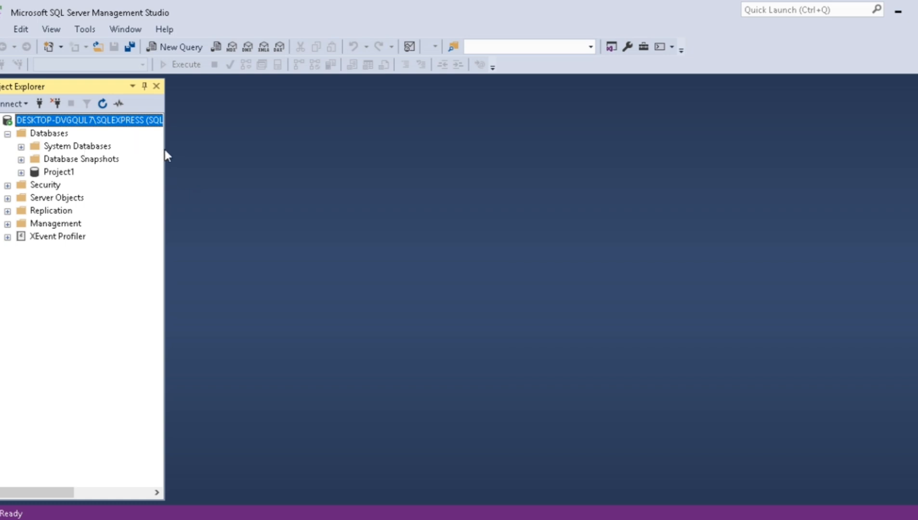
click(60, 173)
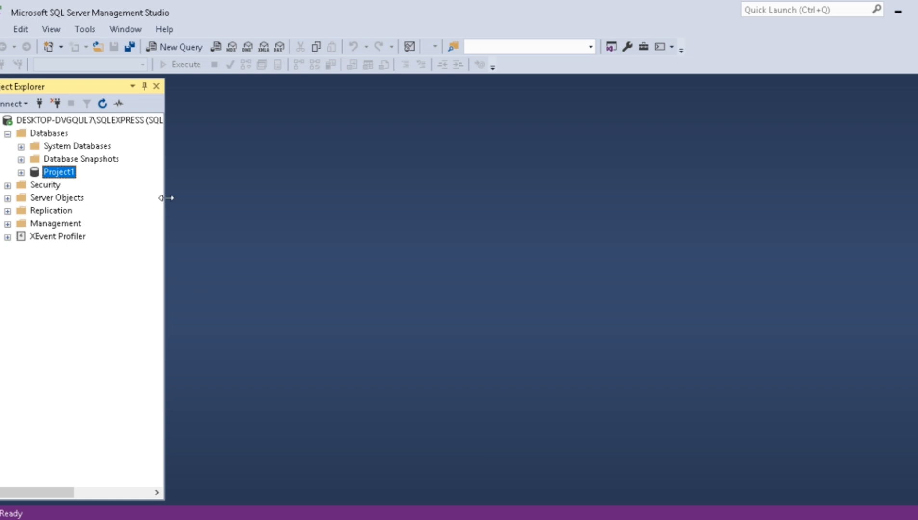
- Widen the Object Explorer pane, then open a new server connection dialog and highlight its server name
drag(166, 198, 234, 204)
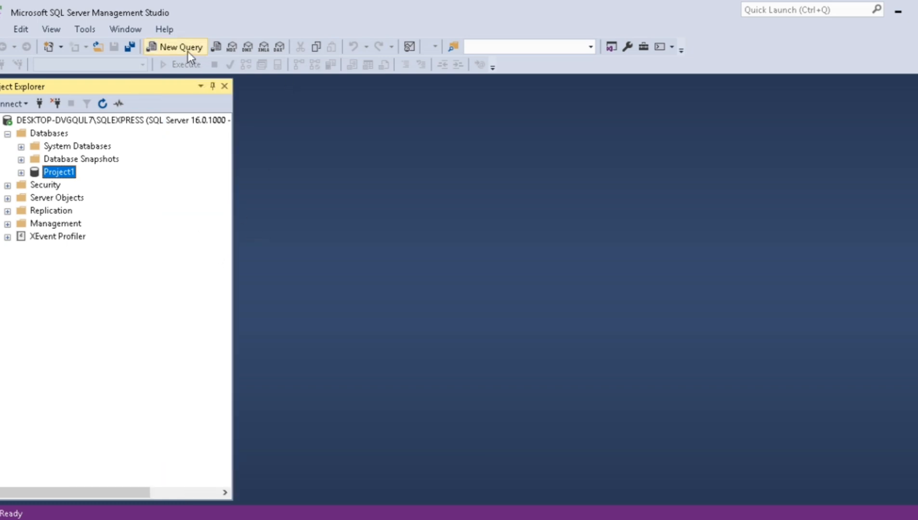
click(40, 103)
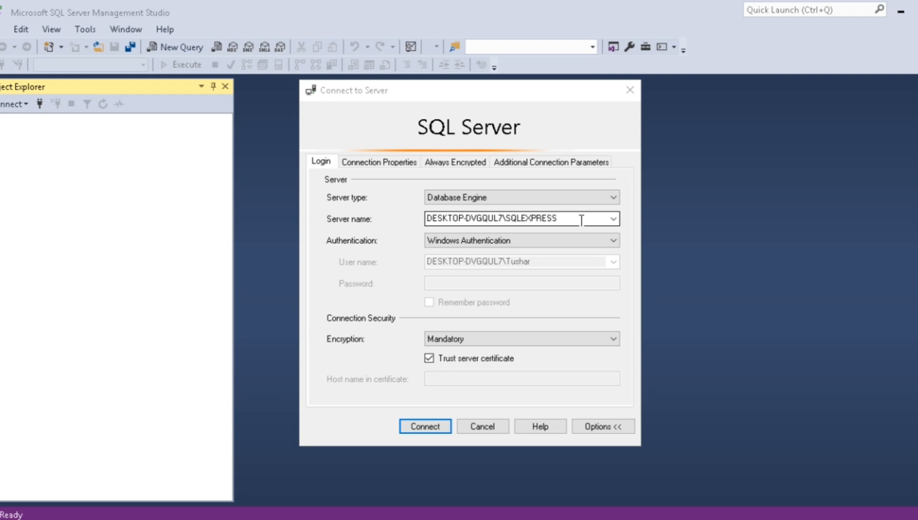
drag(581, 220, 404, 219)
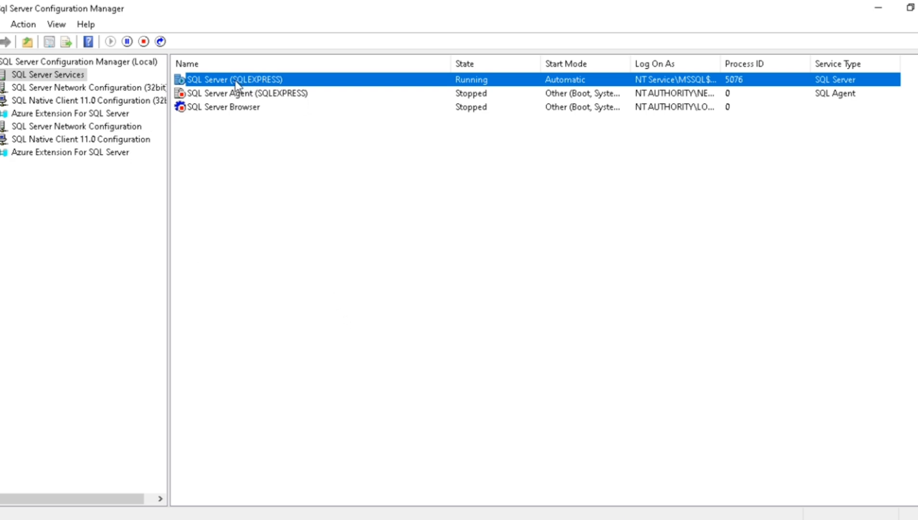
- Minimize SQL Server Configuration Manager and highlight the computer name DESKTOP-DVGQUL7 in the connection dialog's server name
click(878, 8)
click(488, 218)
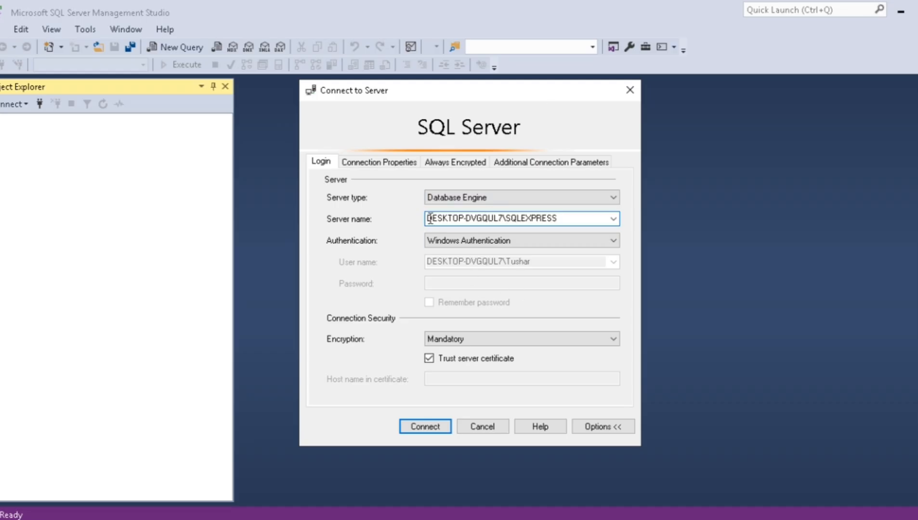
drag(427, 219, 504, 220)
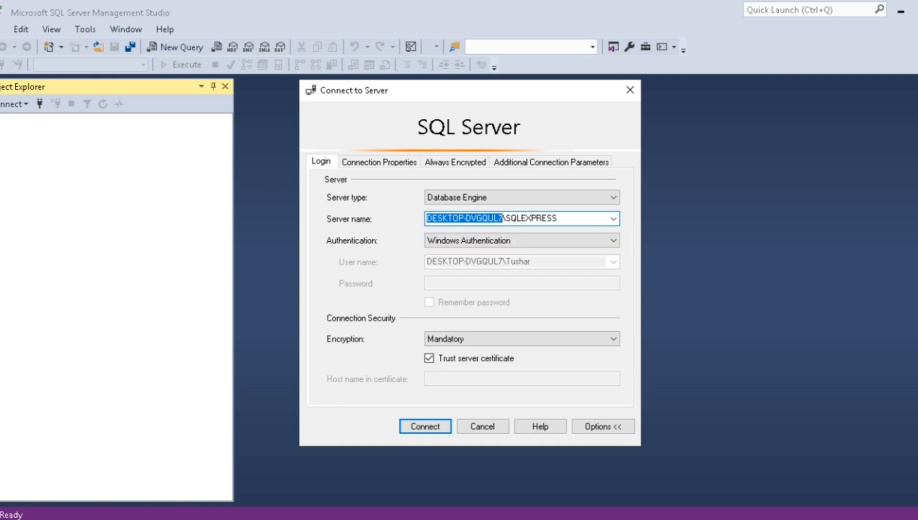
- Open Command Prompt through a Windows search for cmd and run the whoami command
key(super)
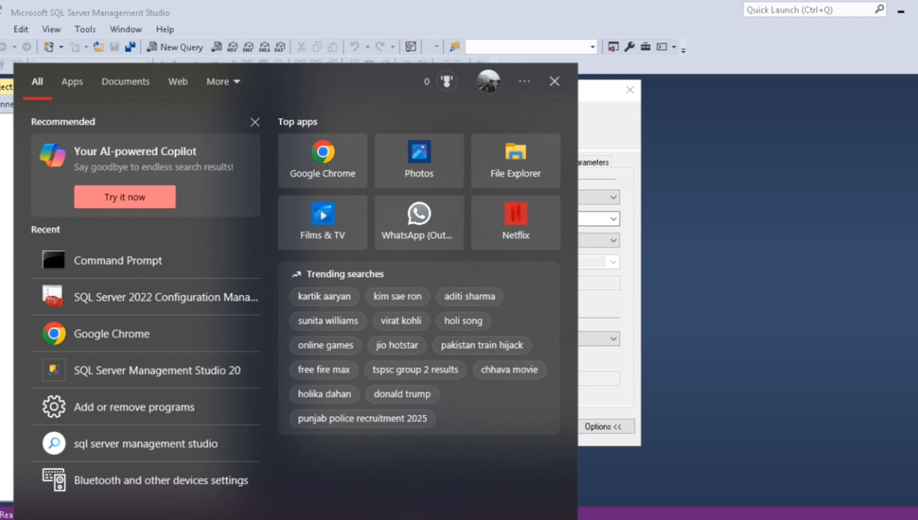
text(cmd)
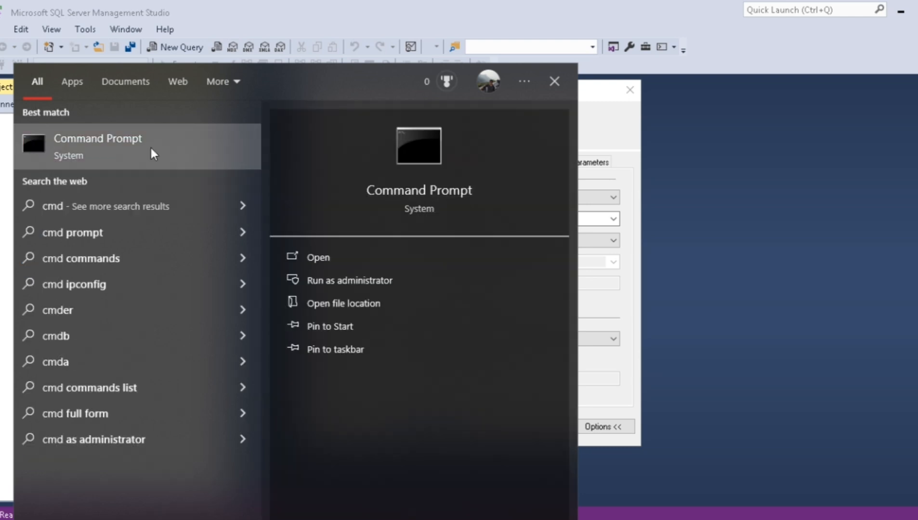
click(151, 149)
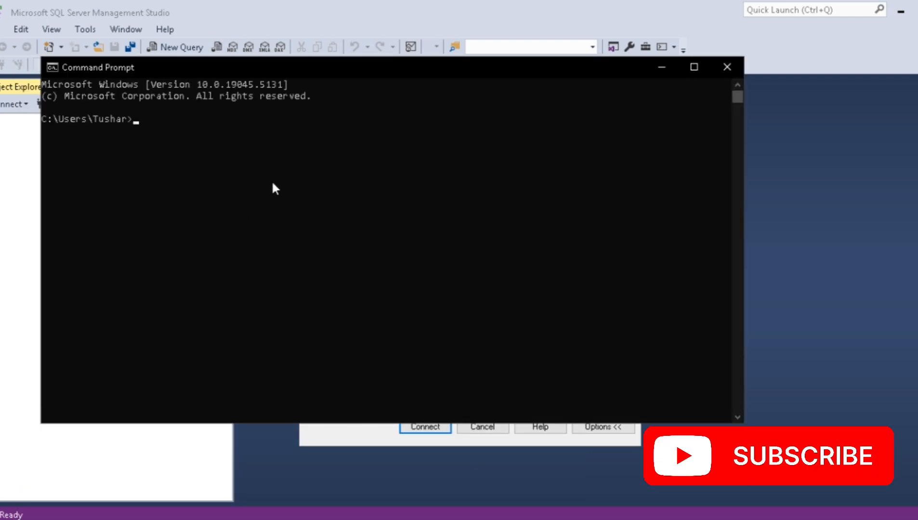
text(whoami)
key(Return)
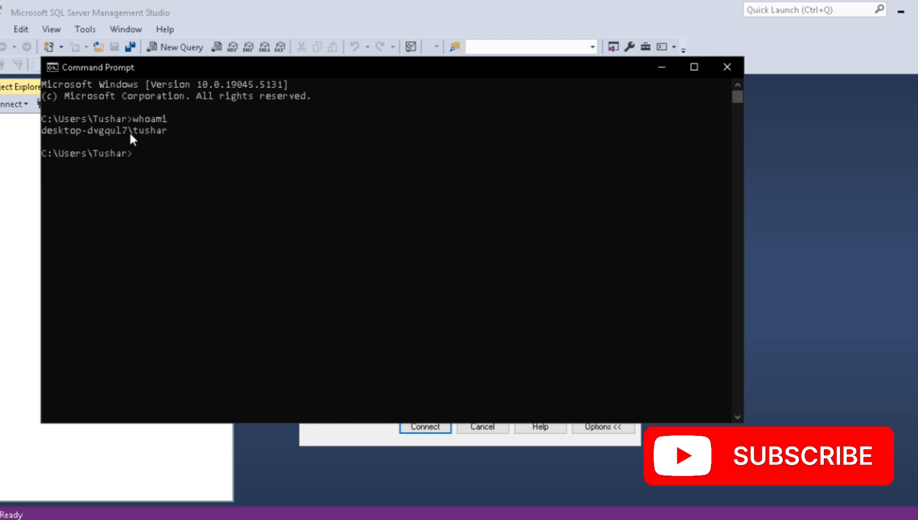
- Highlight the computer name in the whoami output, then minimize the Command Prompt window
drag(131, 133, 110, 133)
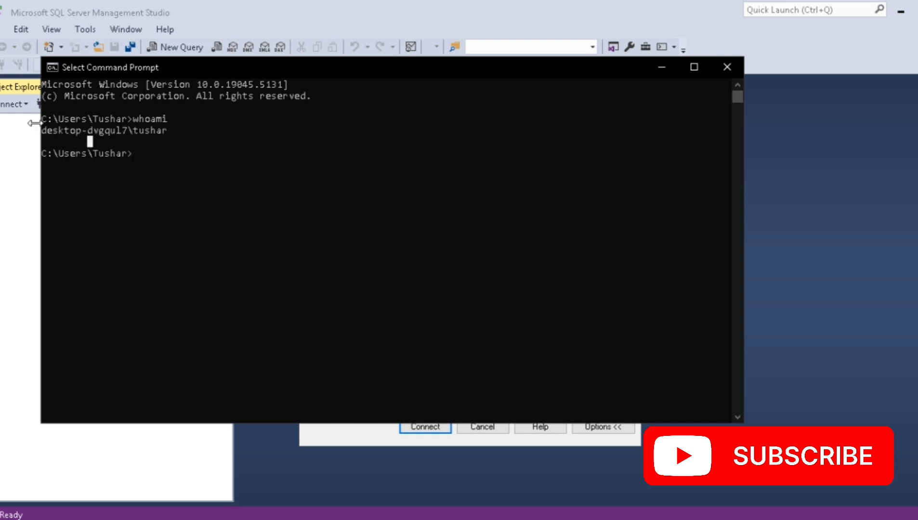
drag(43, 130, 101, 135)
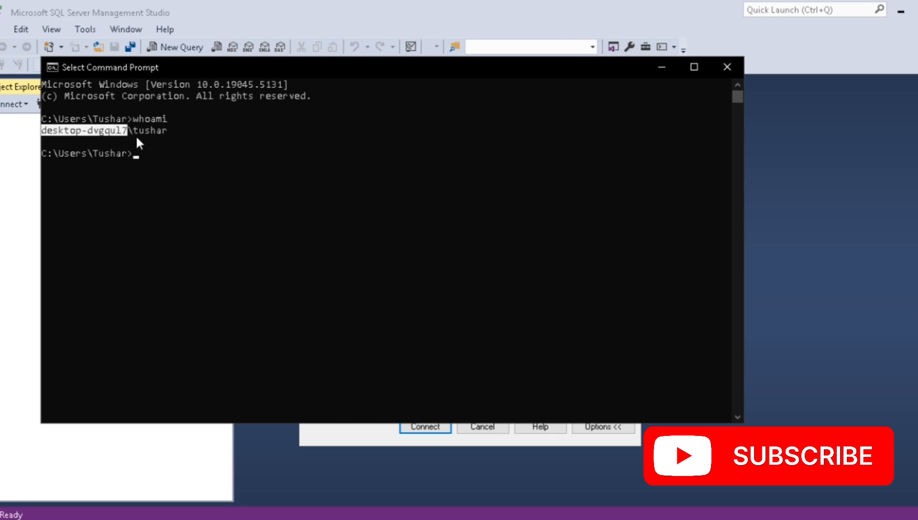
click(660, 68)
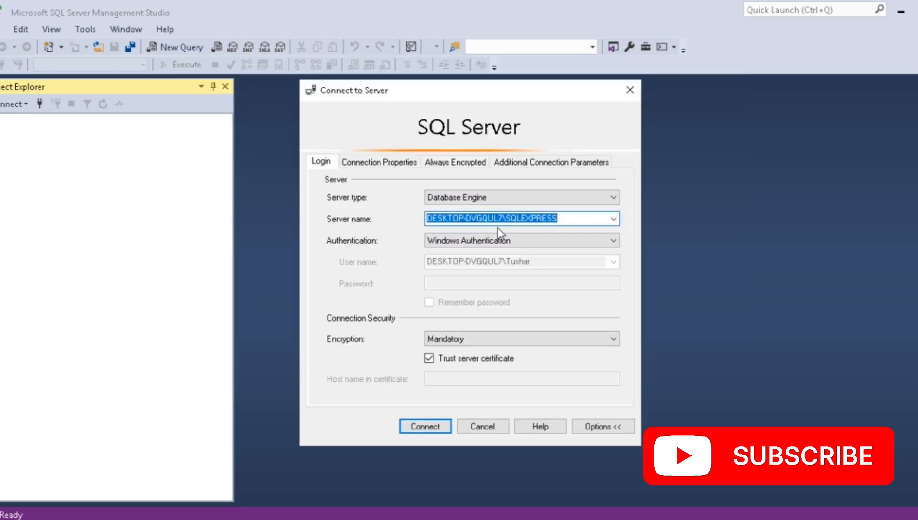
- Examine the two parts of the server name in the connection dialog, the computer name and the SQLEXPRESS instance name
drag(503, 219, 420, 211)
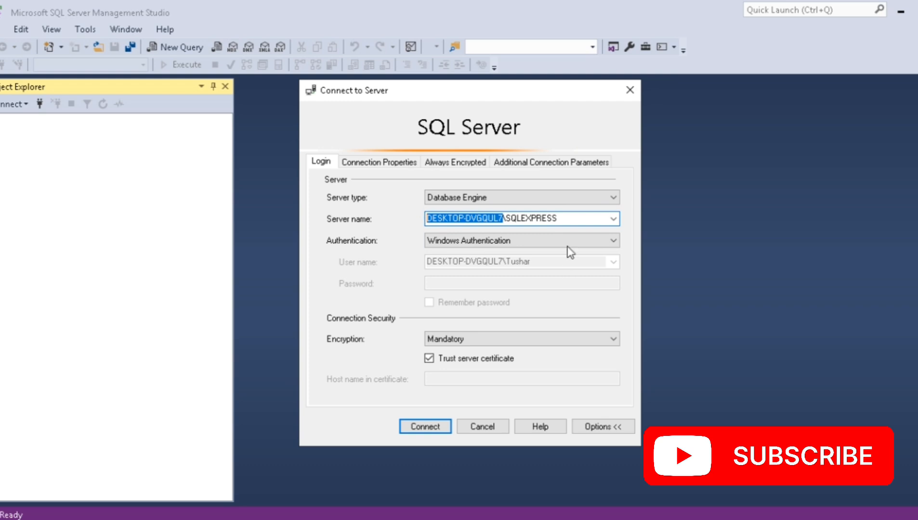
mouse_move(558, 219)
mouse_down()
mouse_move(509, 215)
mouse_move(565, 218)
mouse_up()
click(561, 218)
click(563, 218)
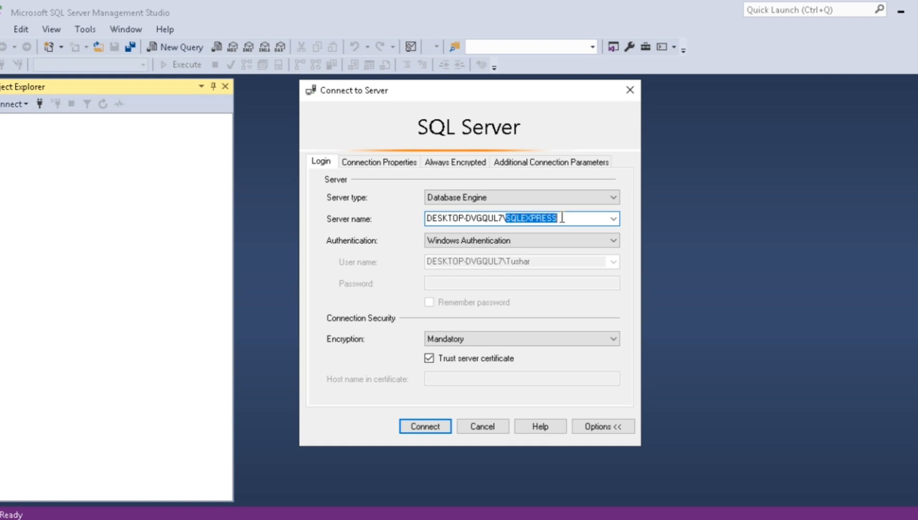
click(566, 218)
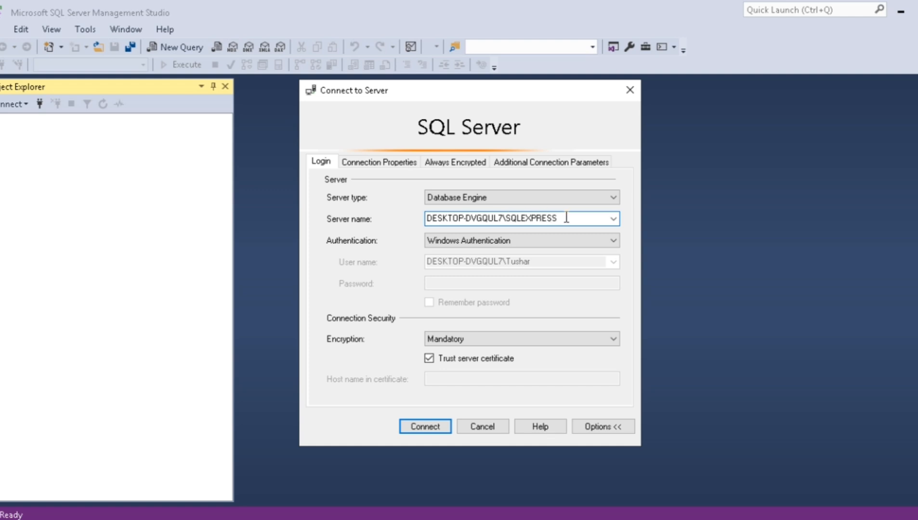